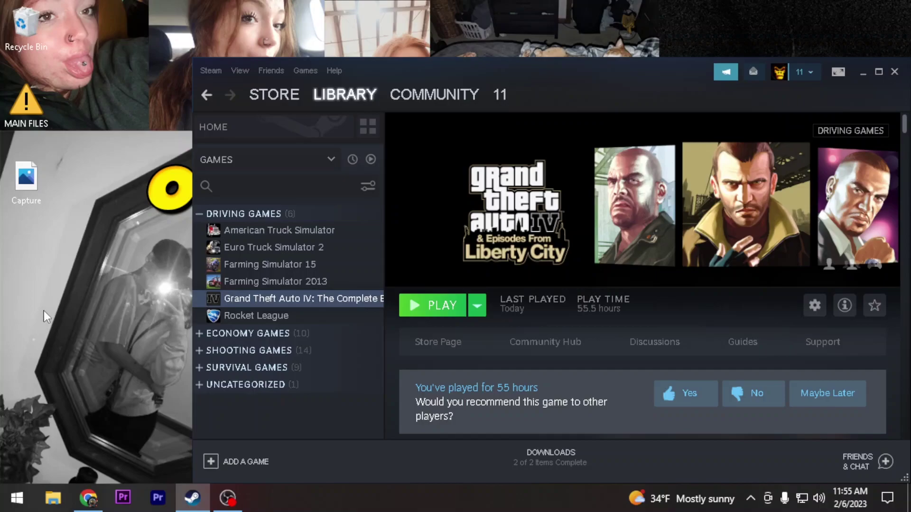
Step: Browse the local files of Grand Theft Auto IV: The Complete Edition and look through its GTAIV folder
right_click(236, 304)
mouse_move(262, 377)
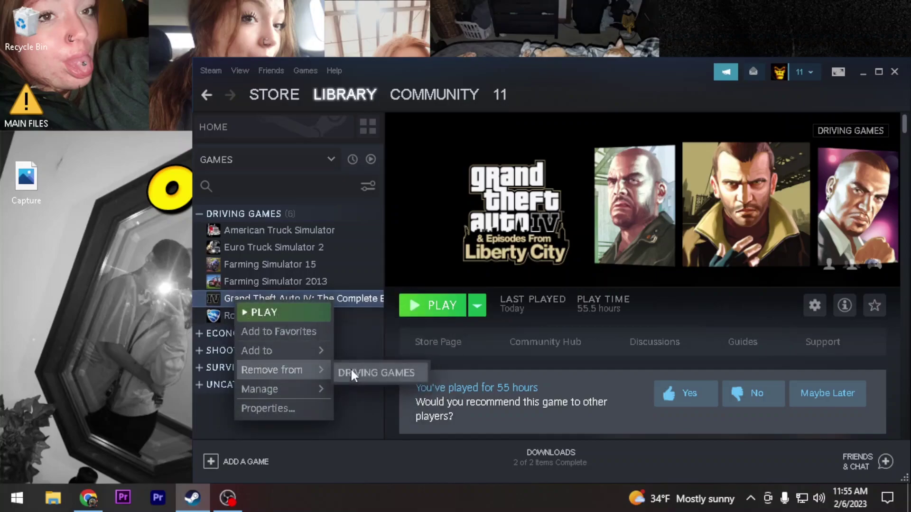
mouse_move(298, 388)
click(374, 348)
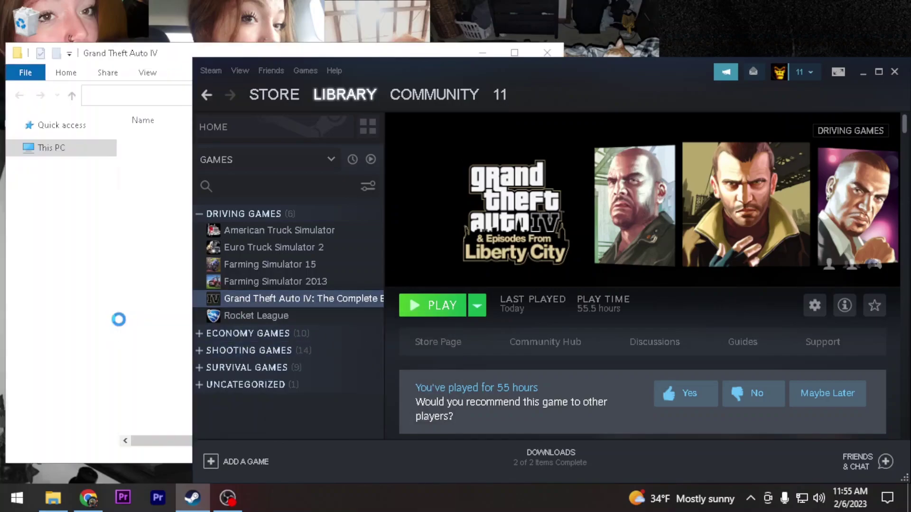
click(863, 71)
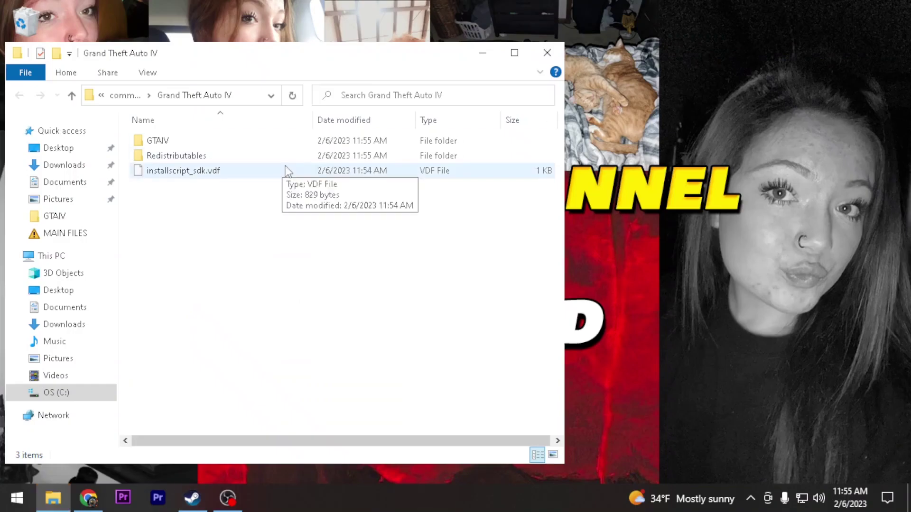
double_click(275, 142)
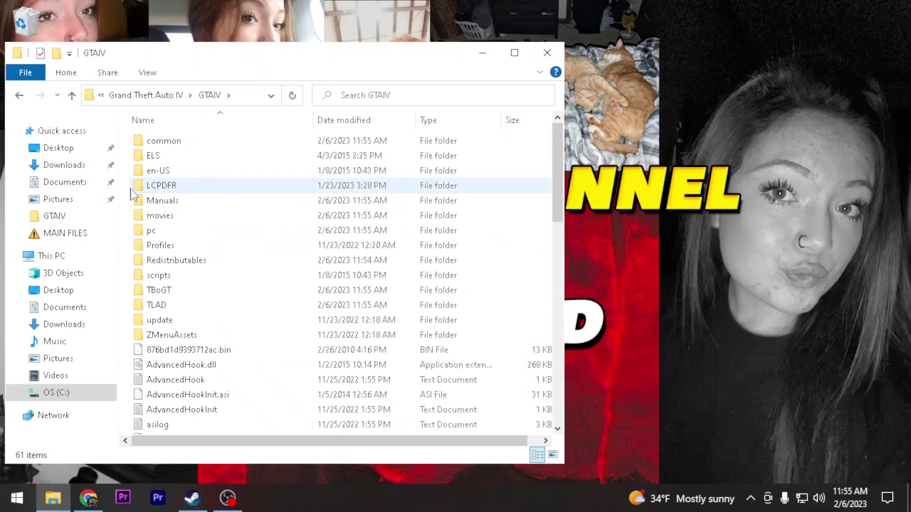
scroll(229, 266, down, 3)
scroll(230, 260, up, 3)
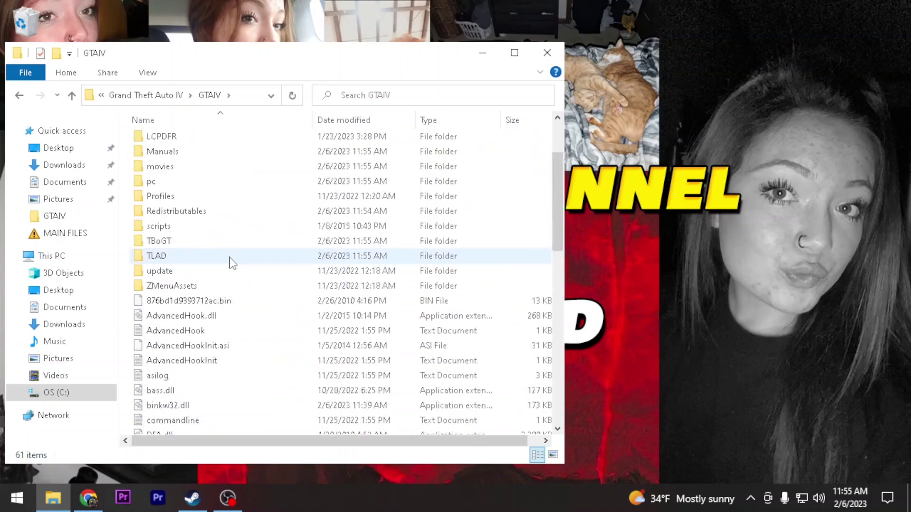
click(150, 95)
double_click(158, 141)
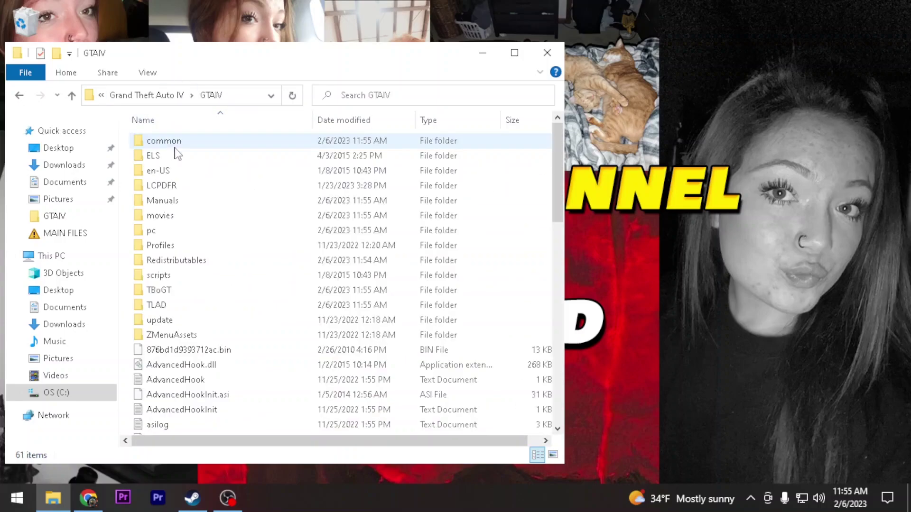
scroll(216, 211, down, 5)
scroll(216, 211, down, 7)
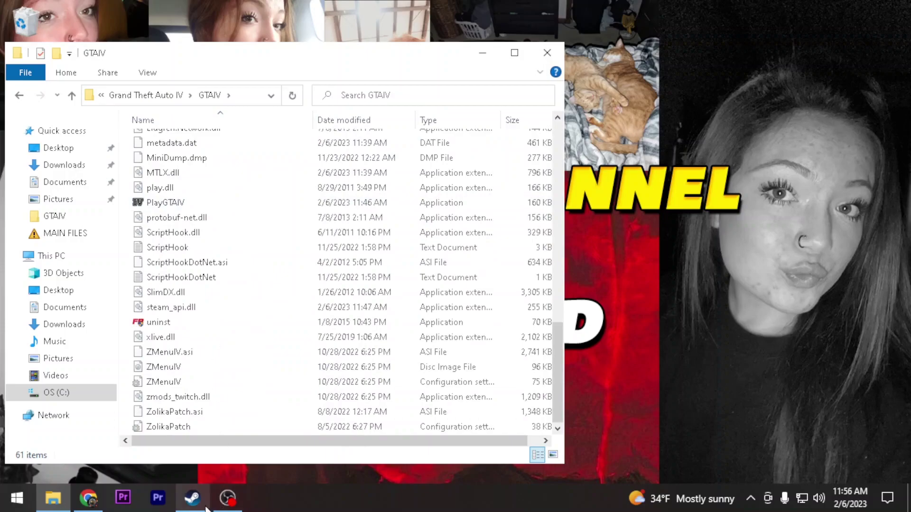
Step: Start verifying the integrity of the game files for Grand Theft Auto IV: The Complete Edition in Steam
click(193, 498)
right_click(318, 299)
mouse_move(355, 386)
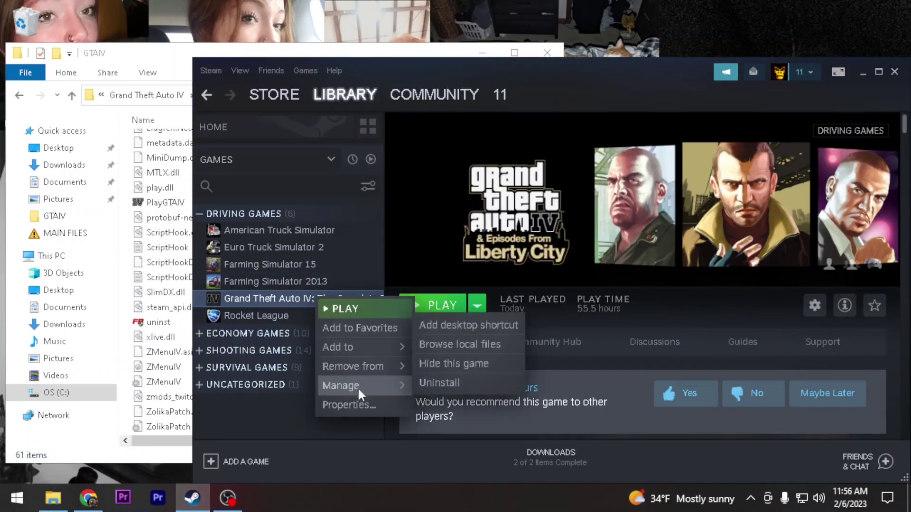
click(401, 404)
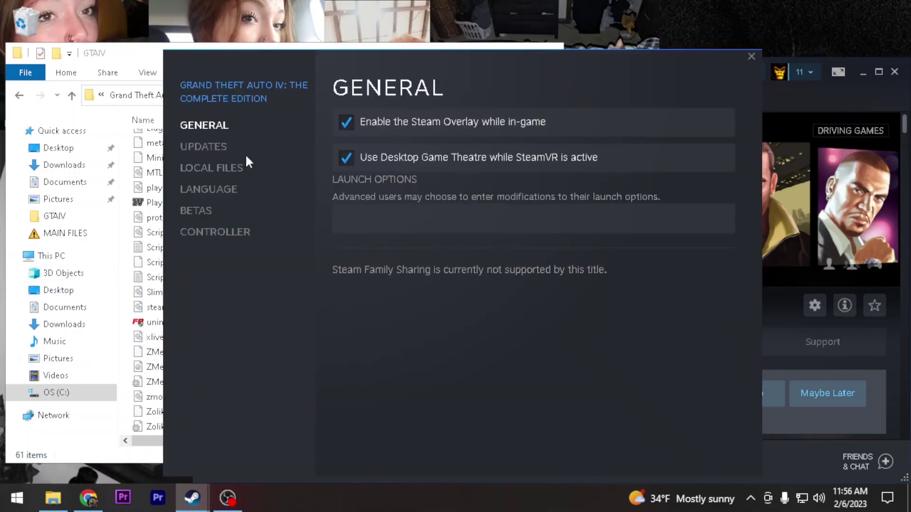
click(211, 167)
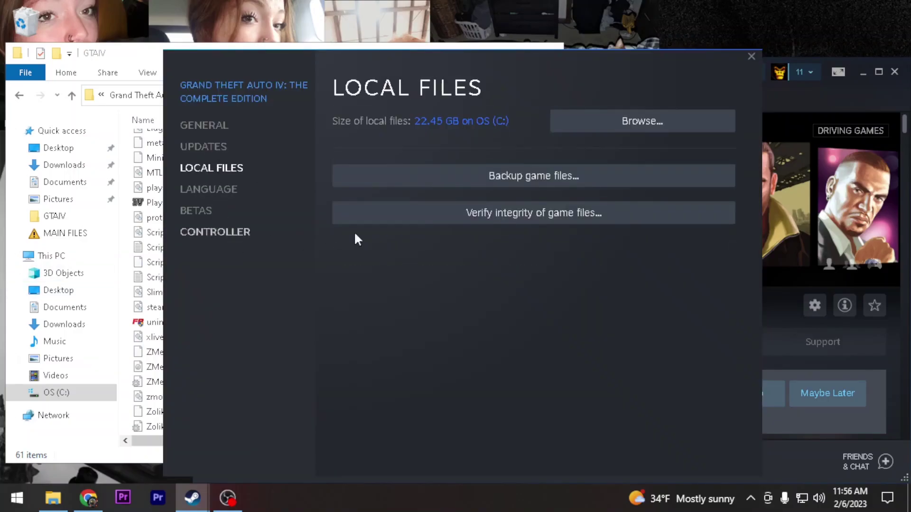
click(449, 212)
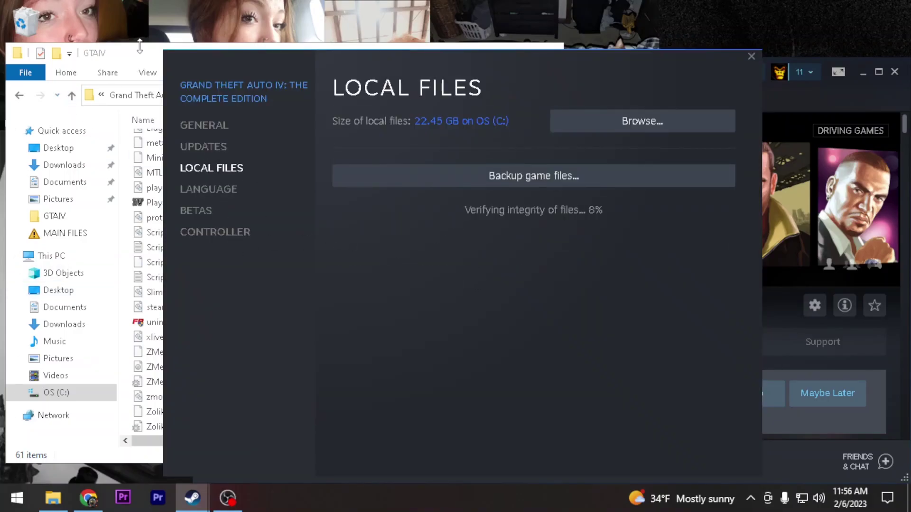
Step: Run the uninst application in the GTAIV folder and completely remove LCPD First Response
click(155, 322)
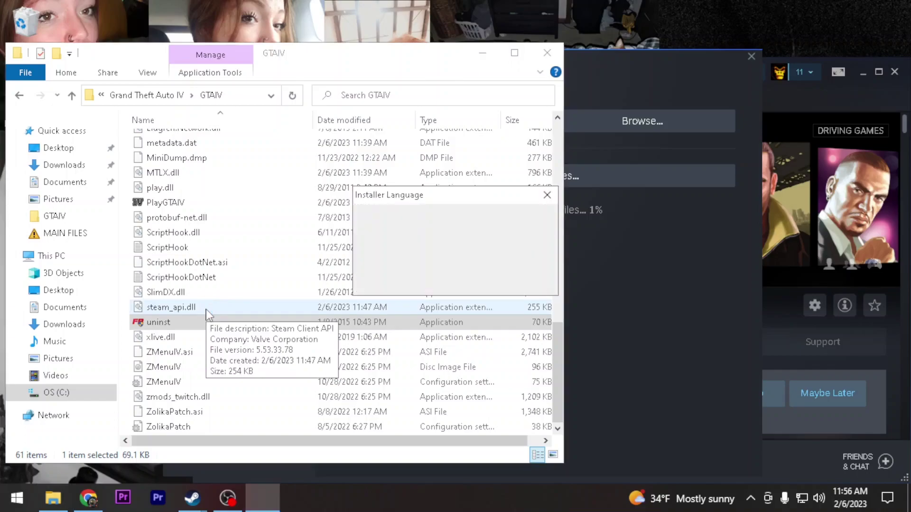
key(Return)
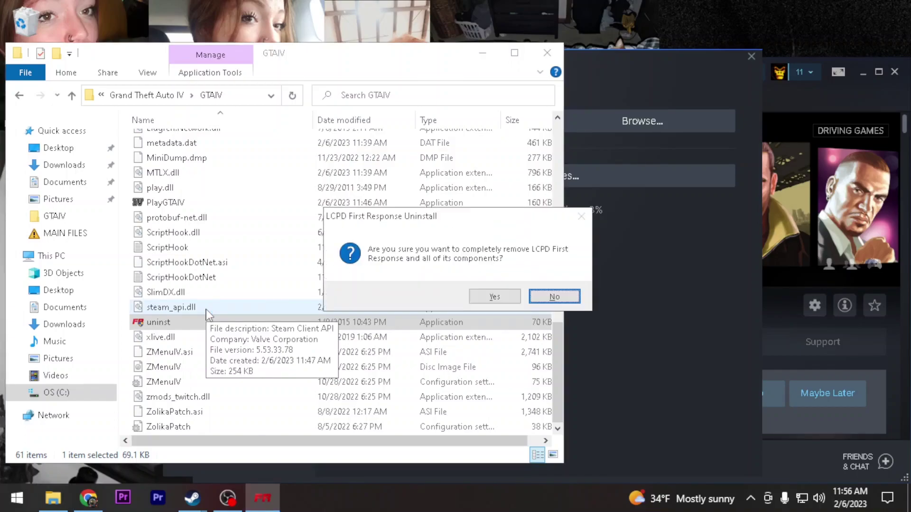
click(481, 295)
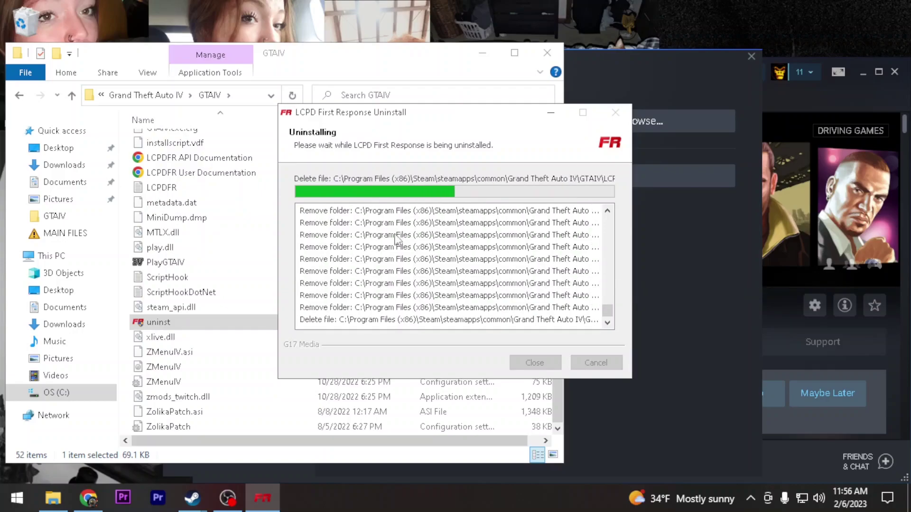
click(556, 296)
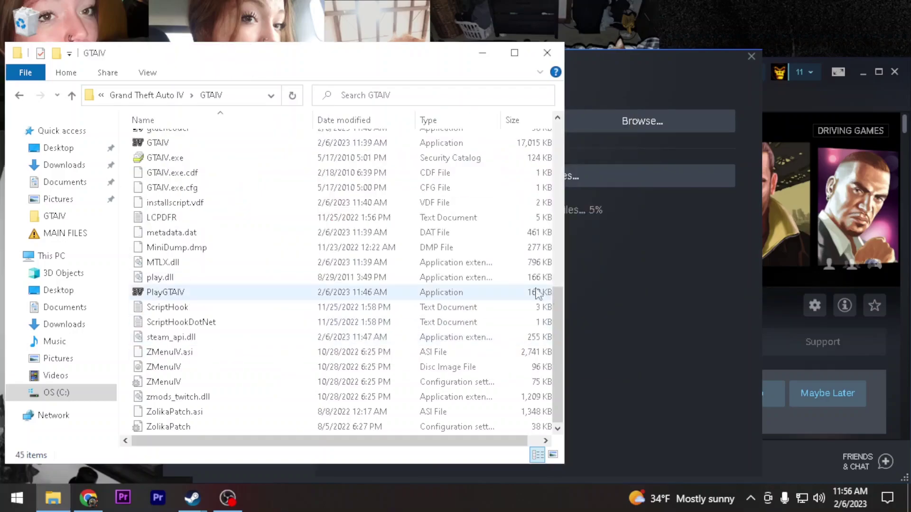
Step: Delete the ELS and LCPDFR folders from the GTAIV folder
scroll(287, 284, up, 10)
scroll(287, 284, up, 1)
click(156, 174)
key(Delete)
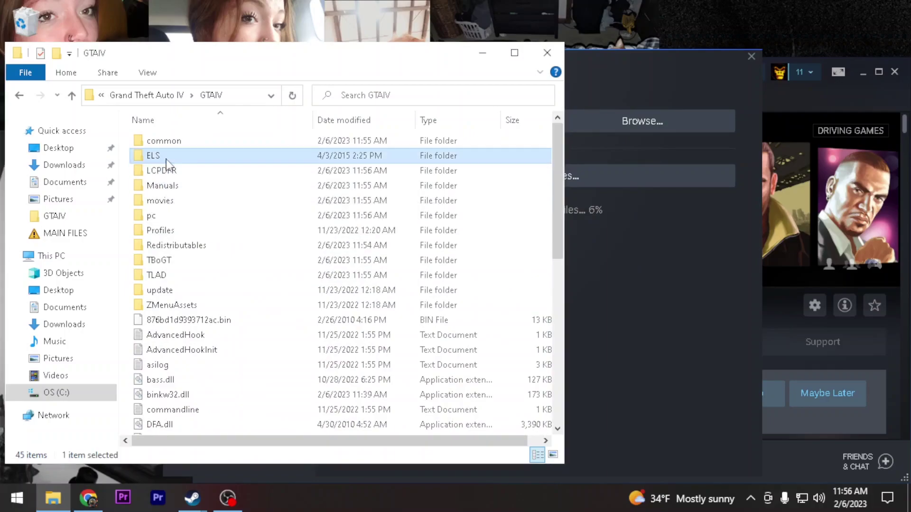
key(Delete)
Step: Delete the common and ZMenuAssets folders from the GTAIV folder
click(185, 141)
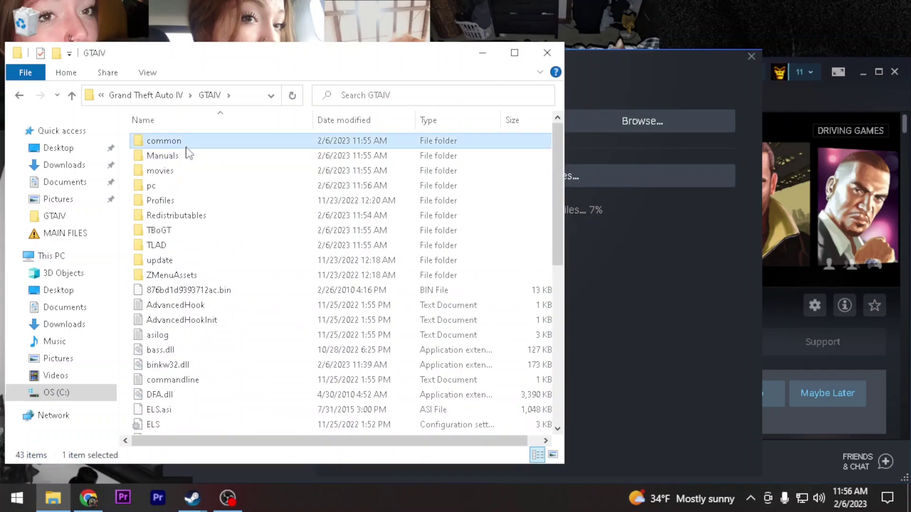
key(Delete)
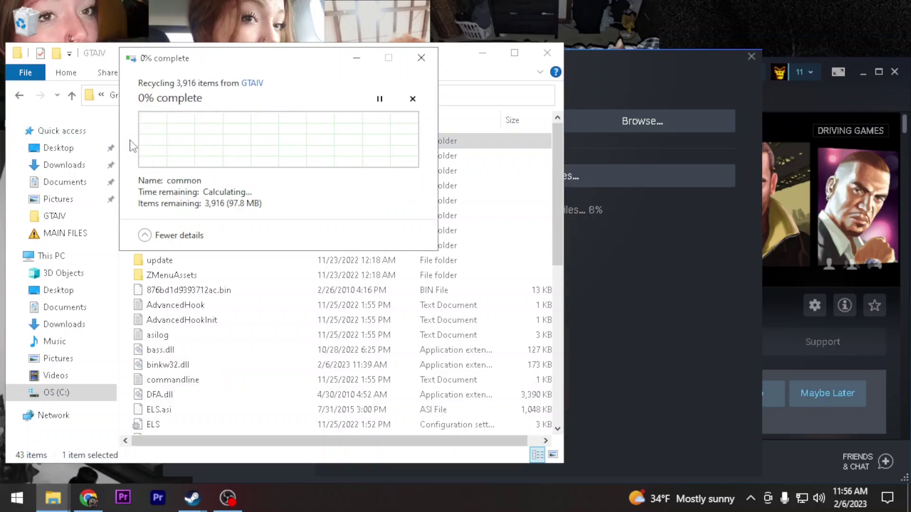
click(144, 259)
scroll(158, 257, down, 4)
key(Delete)
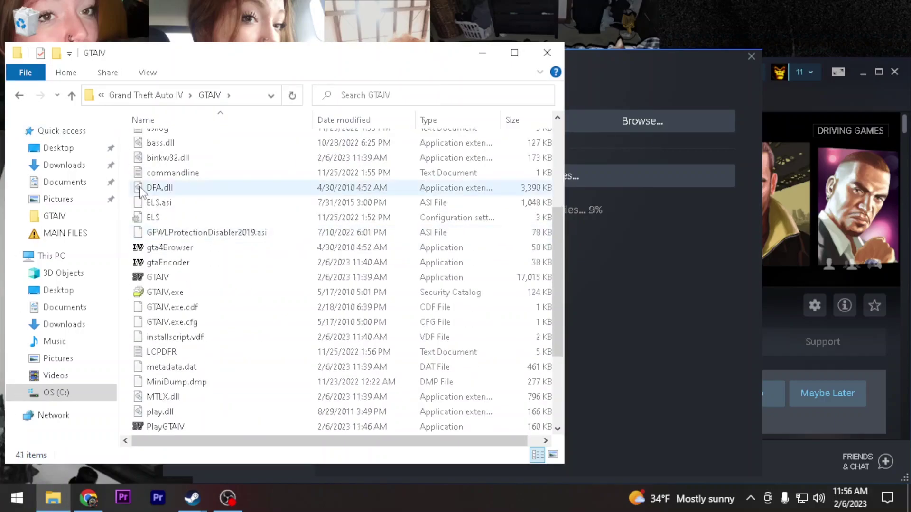
Step: Delete all the ZMenuIV and ZolikaPatch files and zmods_twitch.dll at the end of the GTAIV file list
scroll(141, 221, down, 3)
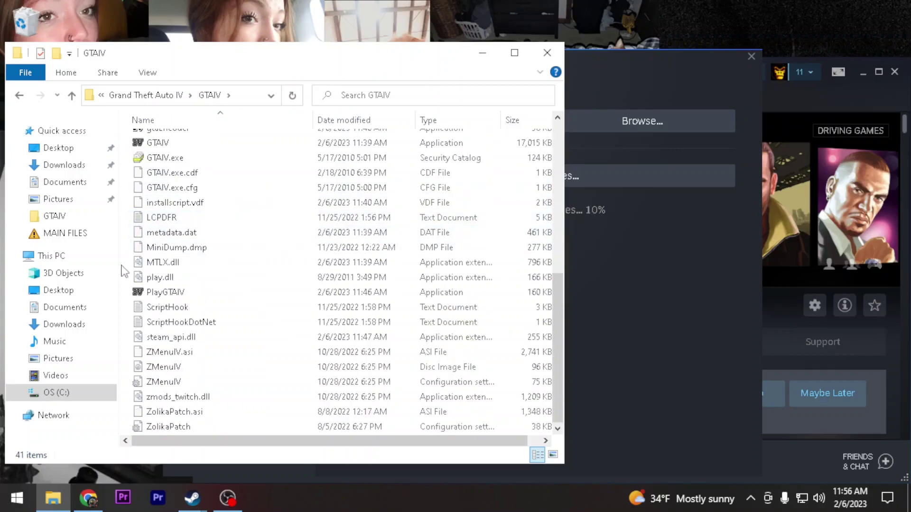
drag(133, 352, 178, 461)
key(Delete)
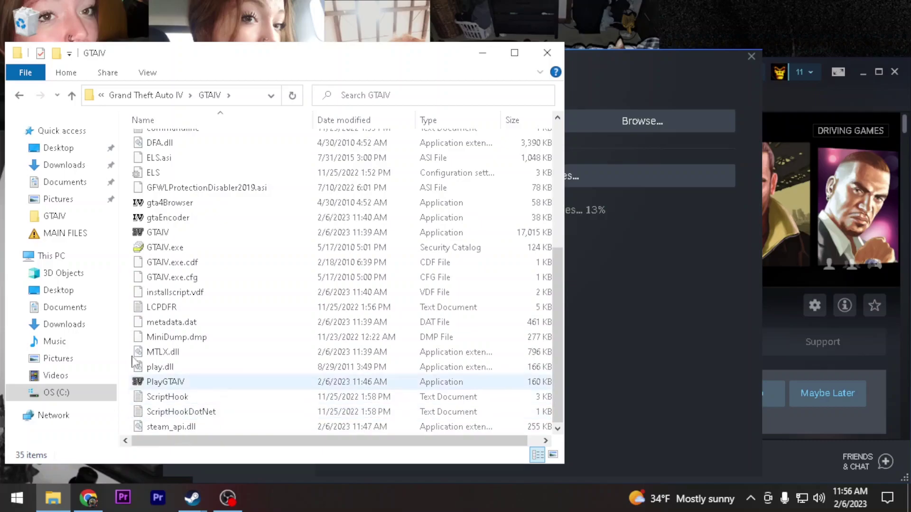
Step: Delete the LCPDFR text document from the GTAIV folder and return to the Steam library
scroll(135, 360, up, 3)
scroll(130, 171, up, 2)
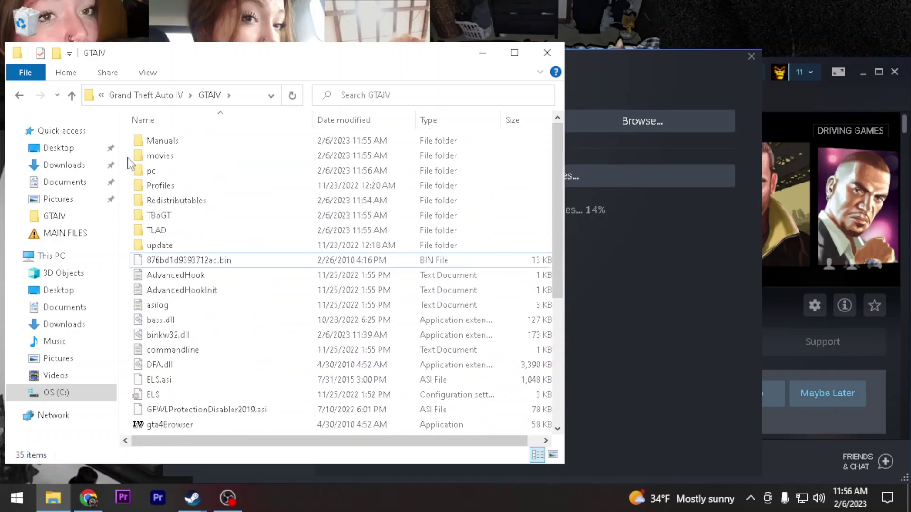
drag(130, 164, 133, 372)
click(142, 363)
key(Delete)
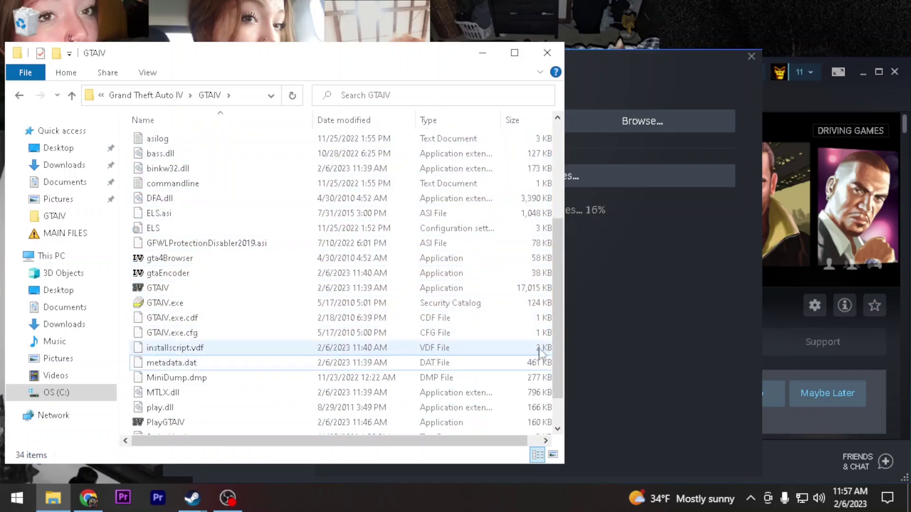
click(589, 270)
click(158, 70)
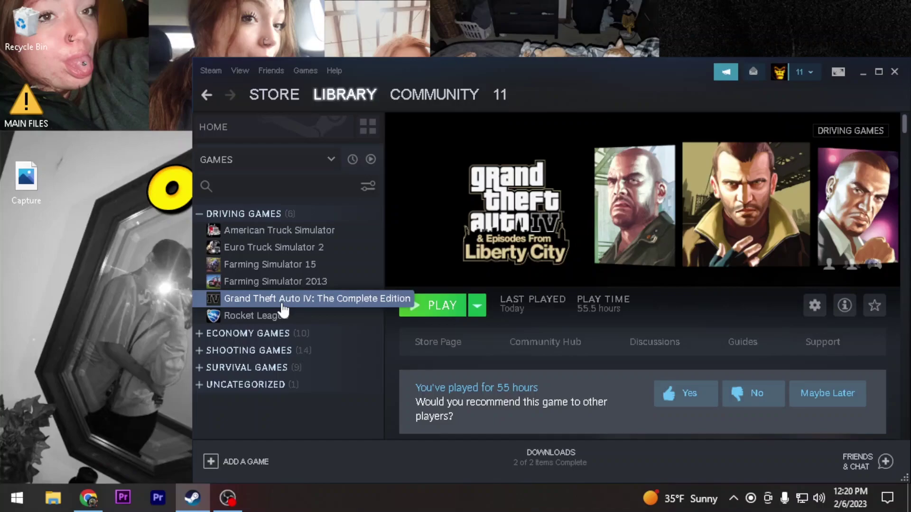
Step: Browse the local files of Grand Theft Auto IV again to examine the GTAIV folder after verification
right_click(284, 303)
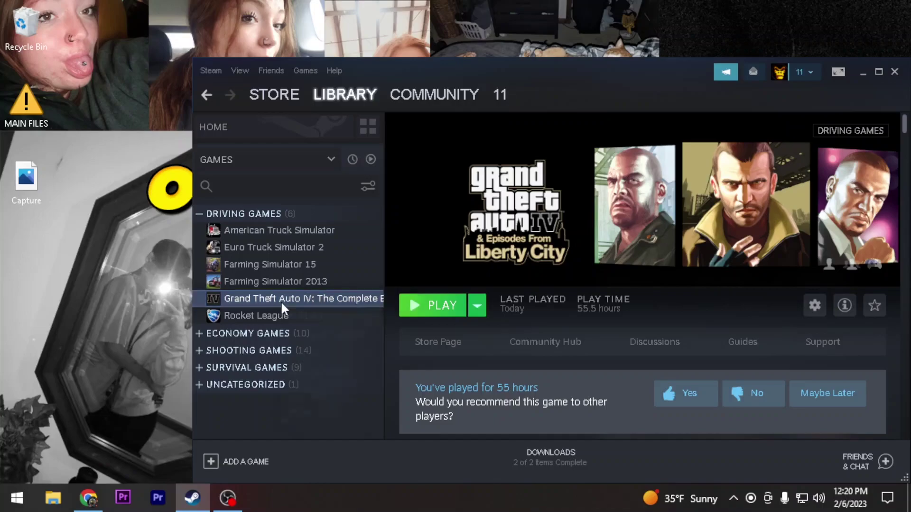
mouse_move(327, 372)
mouse_move(358, 398)
click(425, 349)
click(152, 280)
click(179, 139)
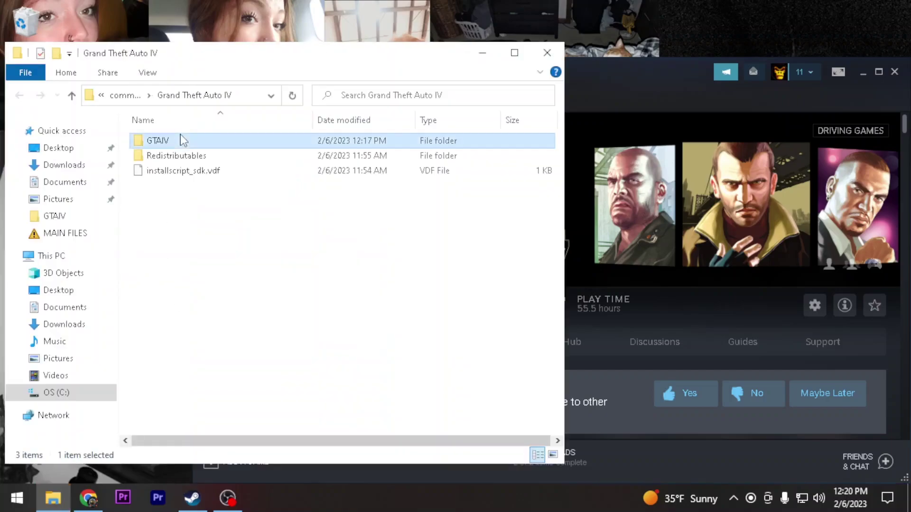
double_click(179, 139)
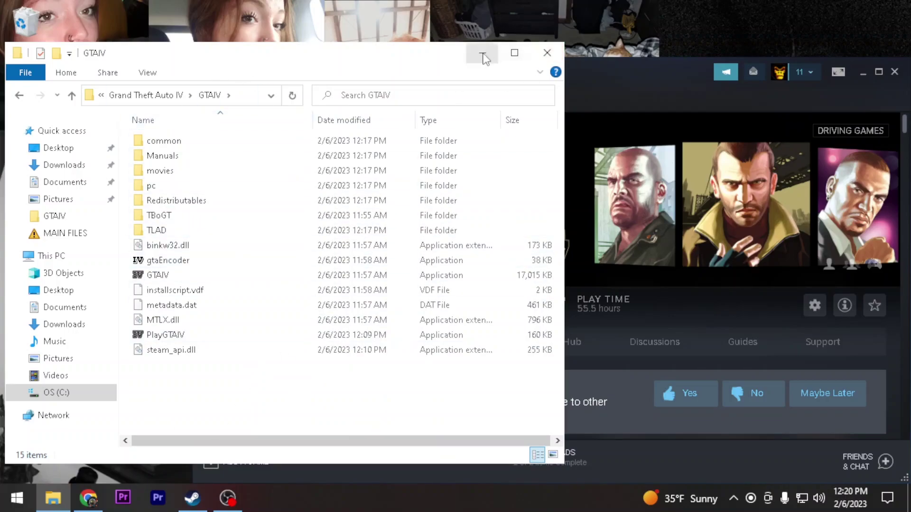
Step: Close the game folder and Steam, and switch to the GTA IV Downgrader forum page in Chrome
click(547, 53)
drag(556, 82, 357, 88)
click(692, 78)
click(89, 496)
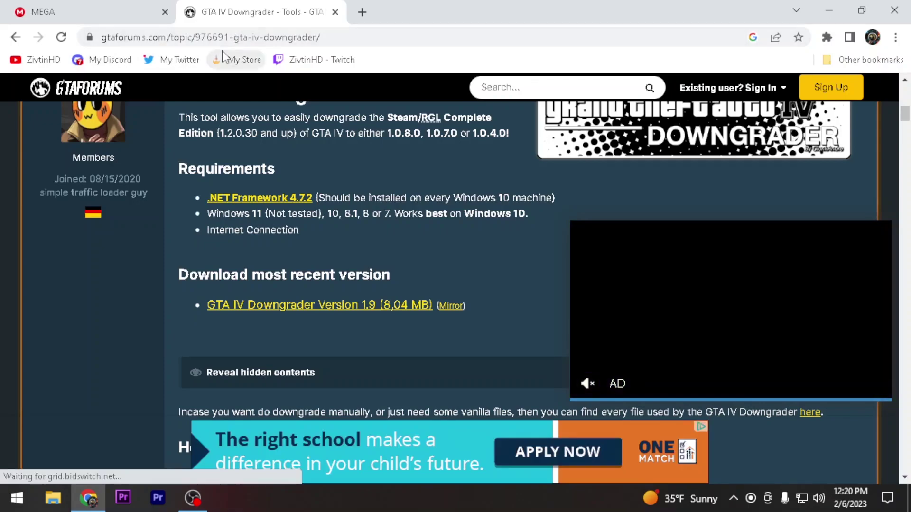
Step: Review the downgrader's requirements and open the GTA IV Downgrader Version 1.9 download link in a new tab
scroll(276, 132, up, 5)
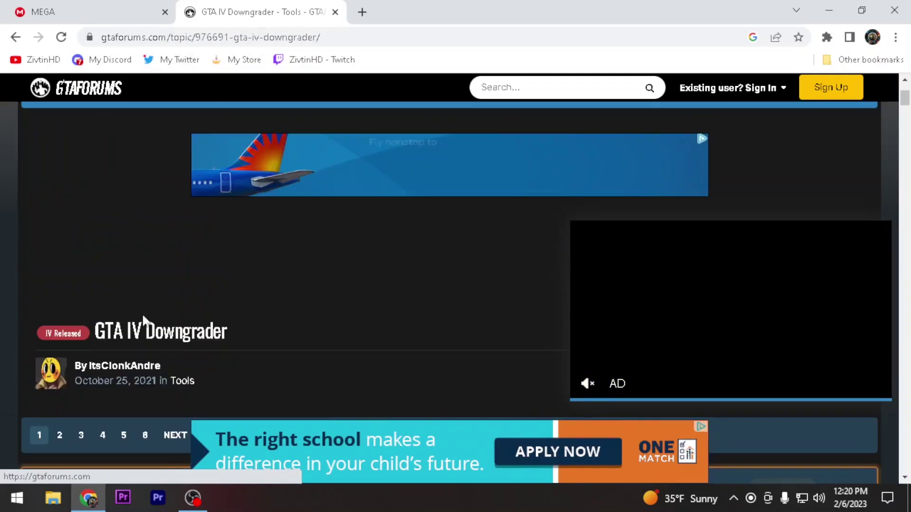
scroll(283, 301, down, 6)
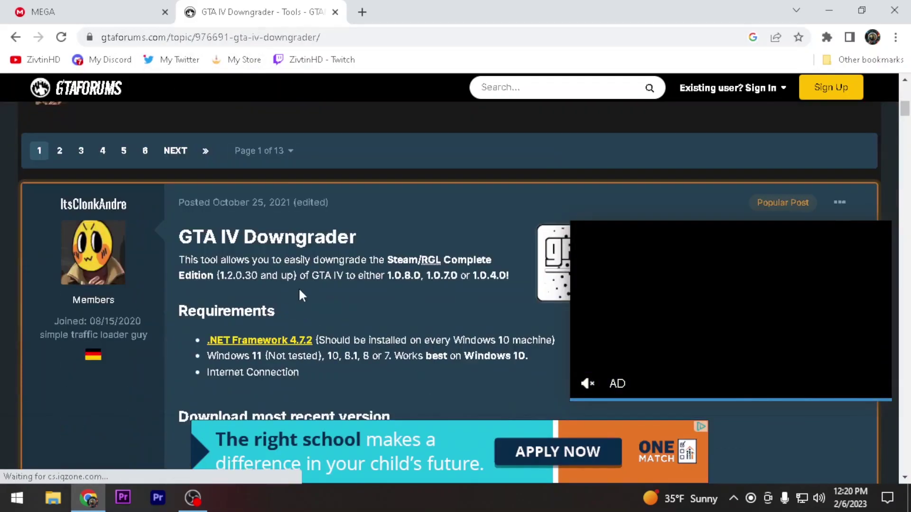
scroll(299, 295, down, 2)
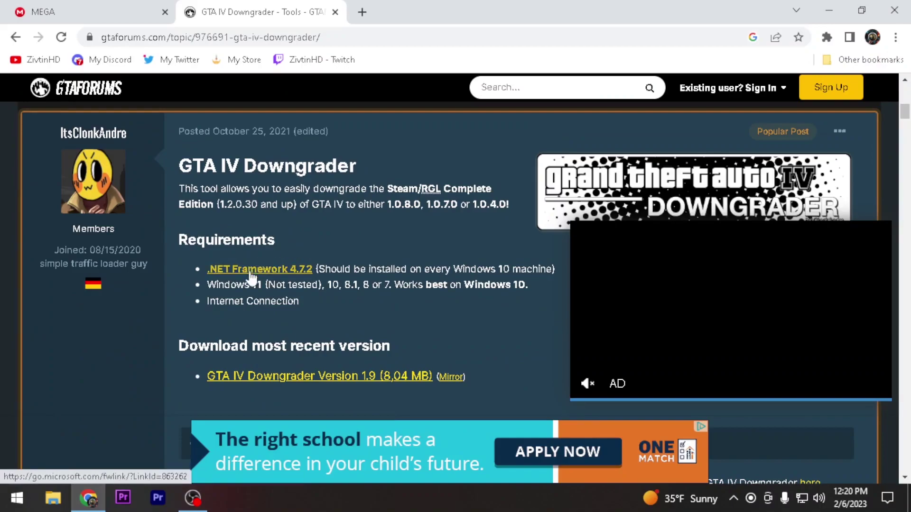
drag(303, 302, 229, 264)
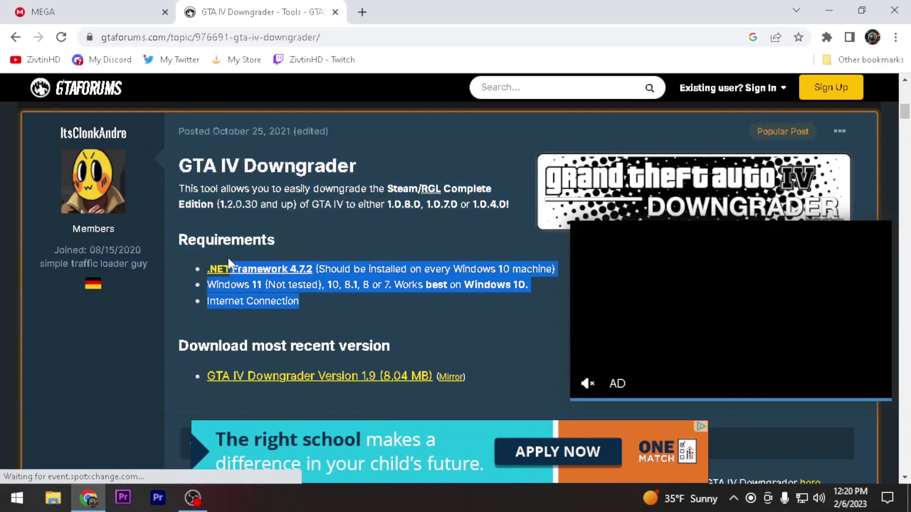
click(221, 252)
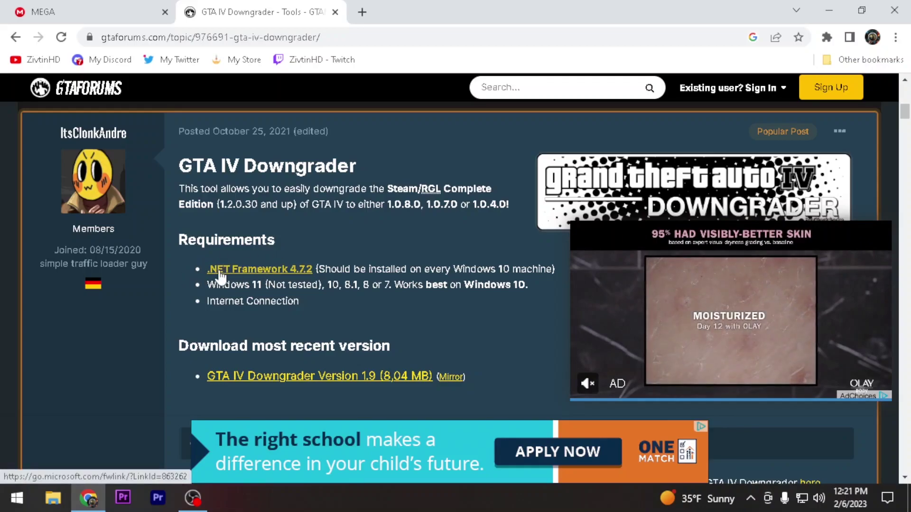
scroll(289, 275, down, 3)
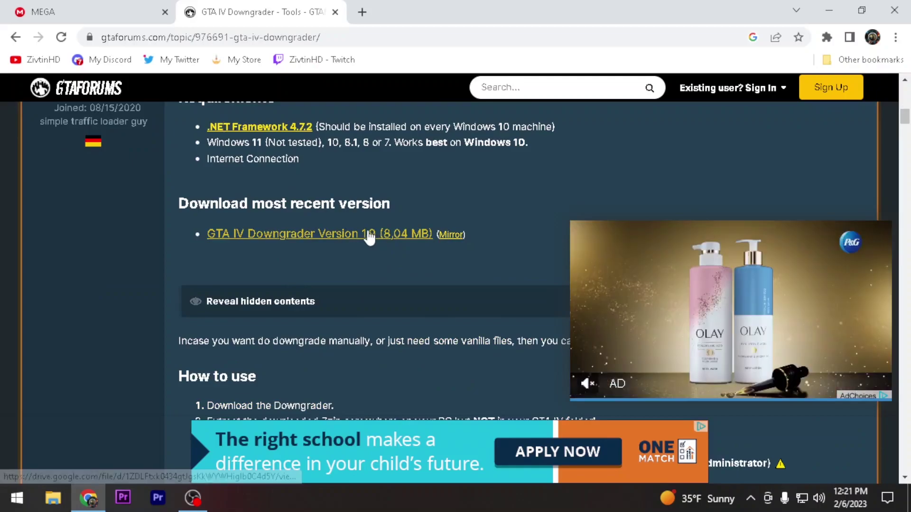
right_click(369, 236)
click(392, 240)
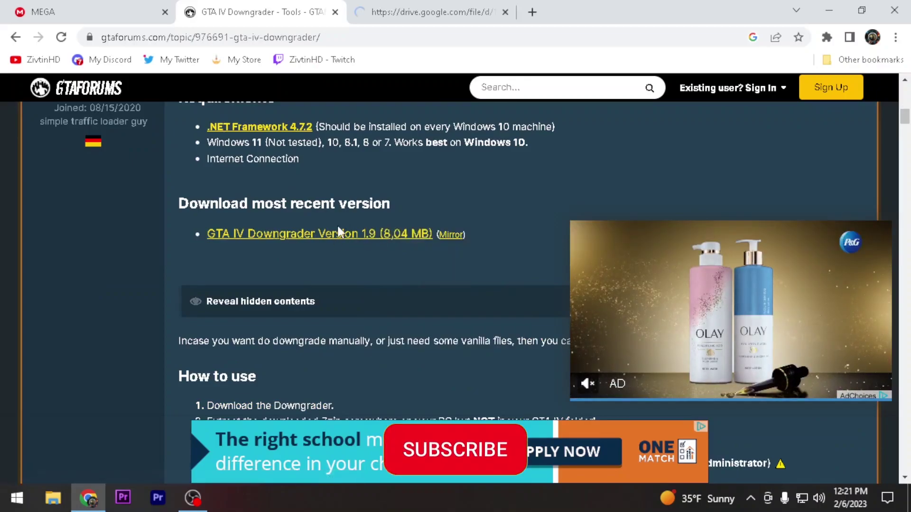
Step: Download the GTAIVDowngrader v1.9.7z archive from Google Drive and close its page
click(463, 10)
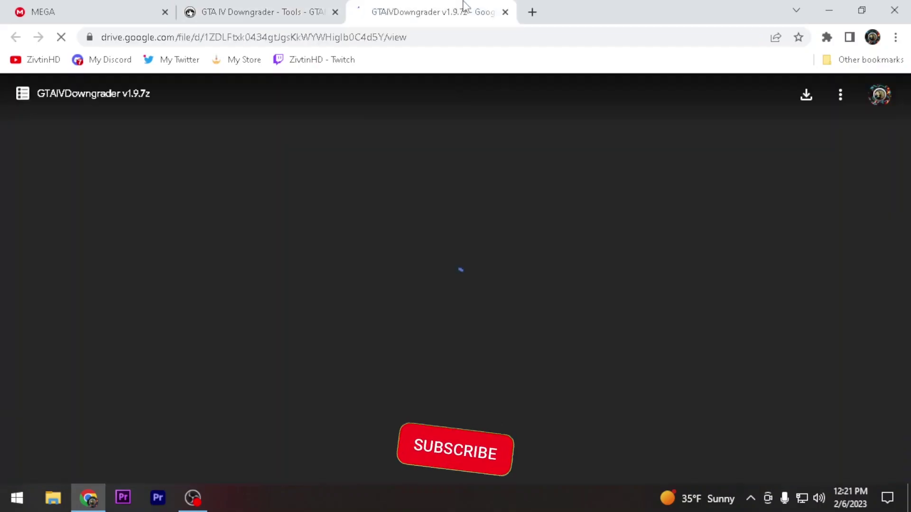
click(805, 97)
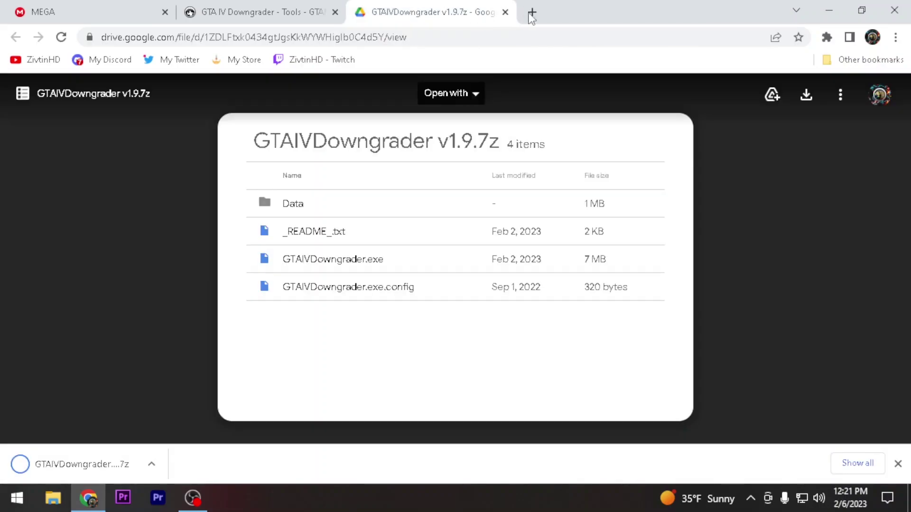
click(504, 12)
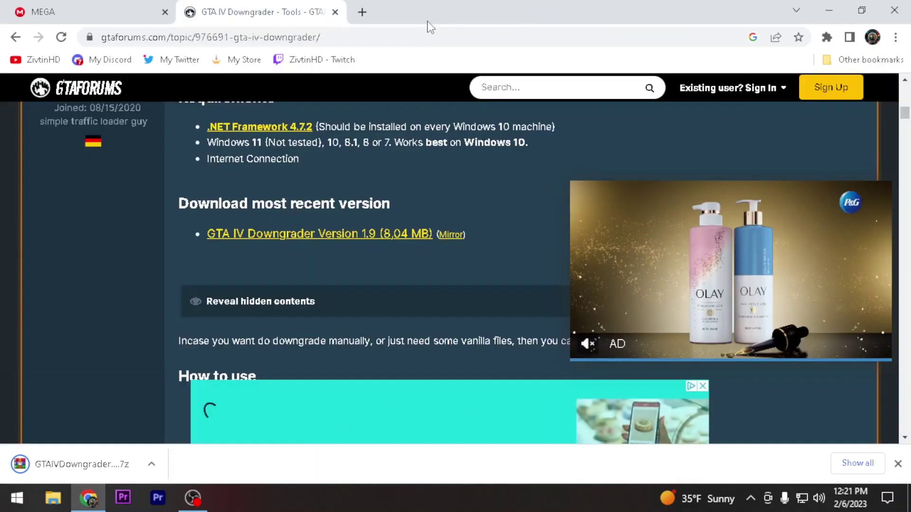
Step: Place the downloaded GTAIVDowngrader v1.9 archive on the desktop and minimize Chrome
click(861, 10)
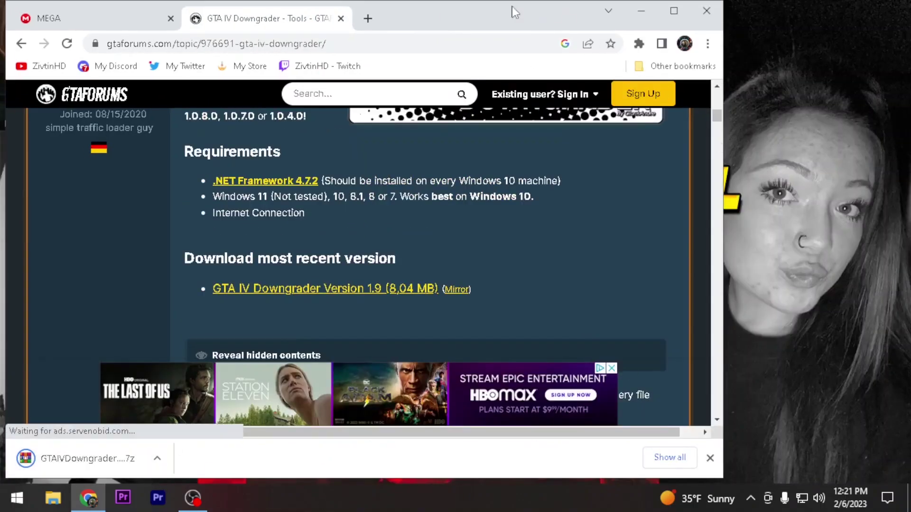
drag(474, 10, 626, 10)
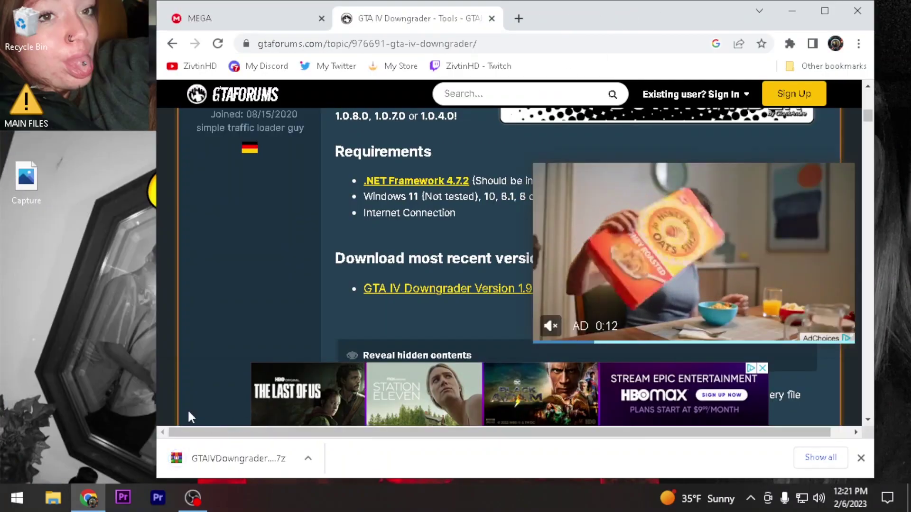
drag(228, 458, 824, 7)
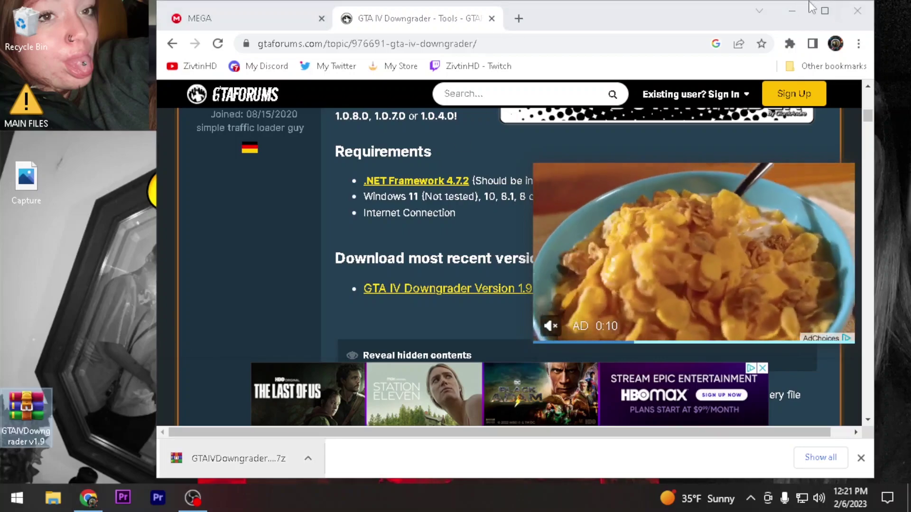
click(792, 10)
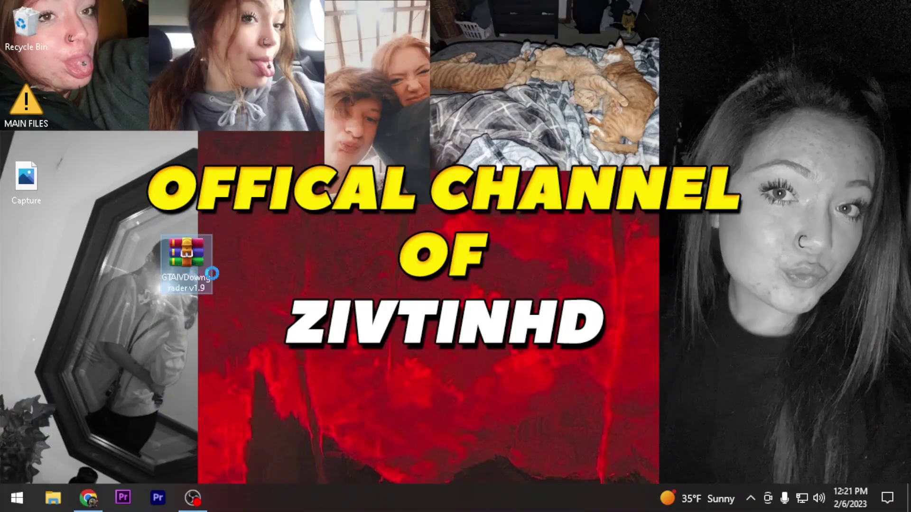
Step: Extract the archive into its own "GTAIVDowngrader v1.9" folder on the desktop and open that folder
right_click(182, 269)
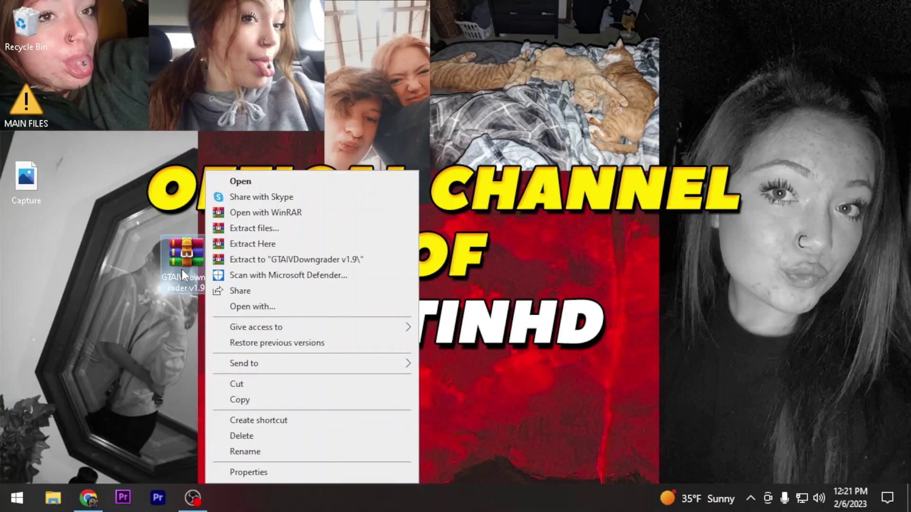
click(246, 263)
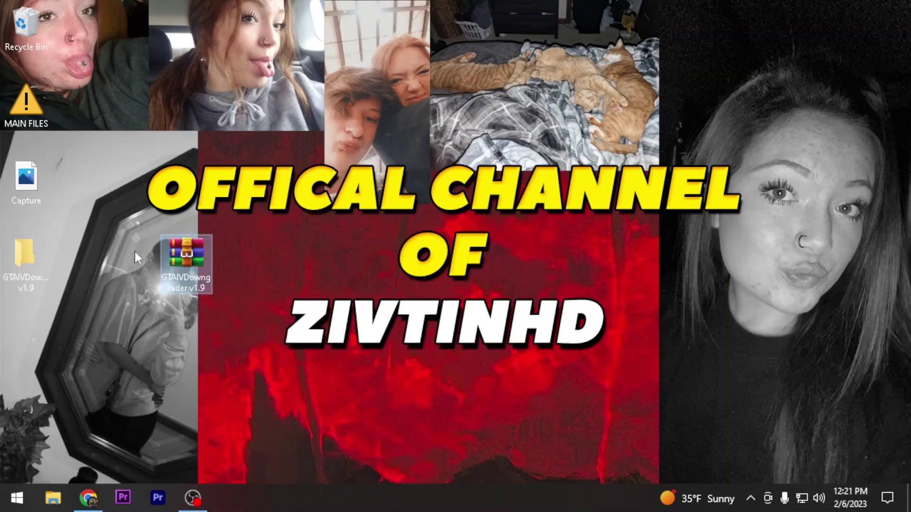
drag(26, 263, 243, 266)
double_click(243, 267)
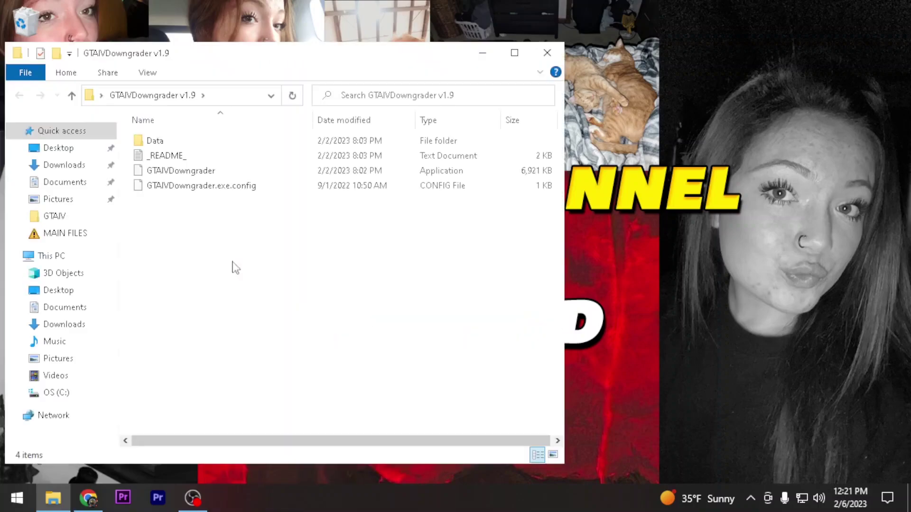
Step: Launch the GTAIVDowngrader application, close the folder window, and proceed past the welcome page
double_click(207, 173)
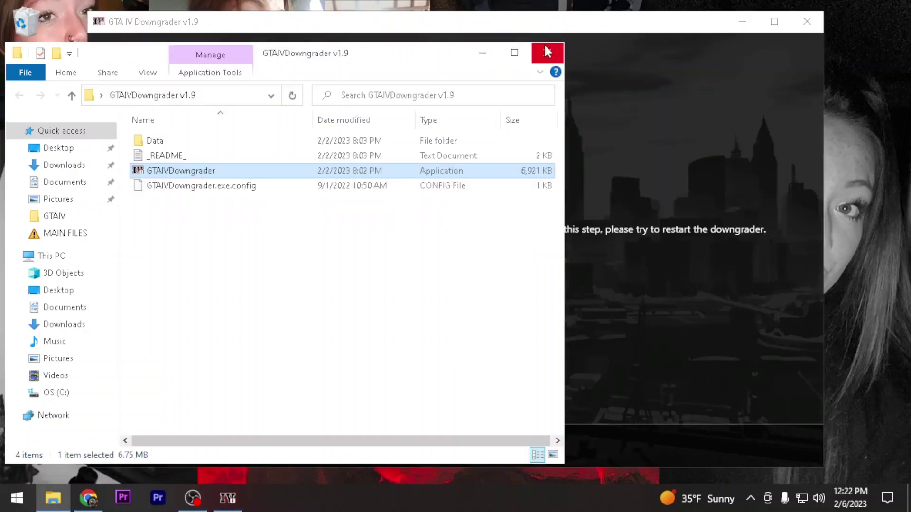
click(546, 51)
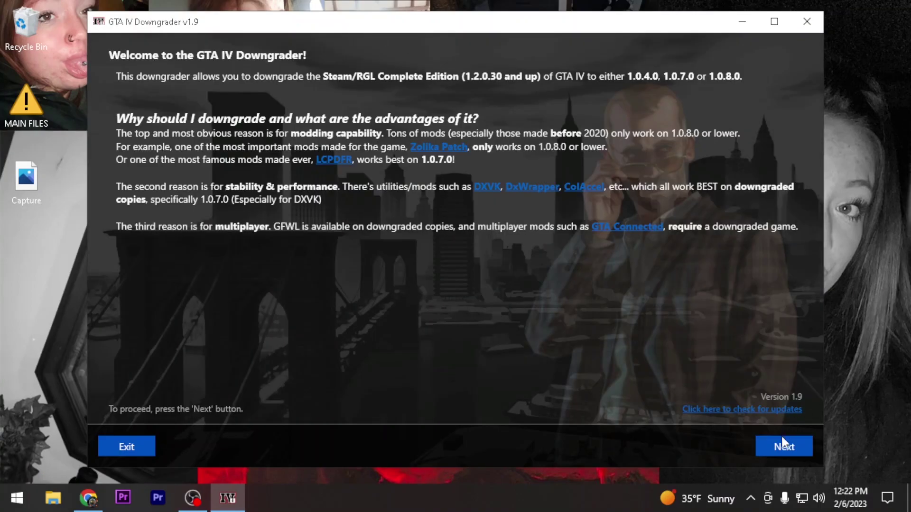
click(780, 449)
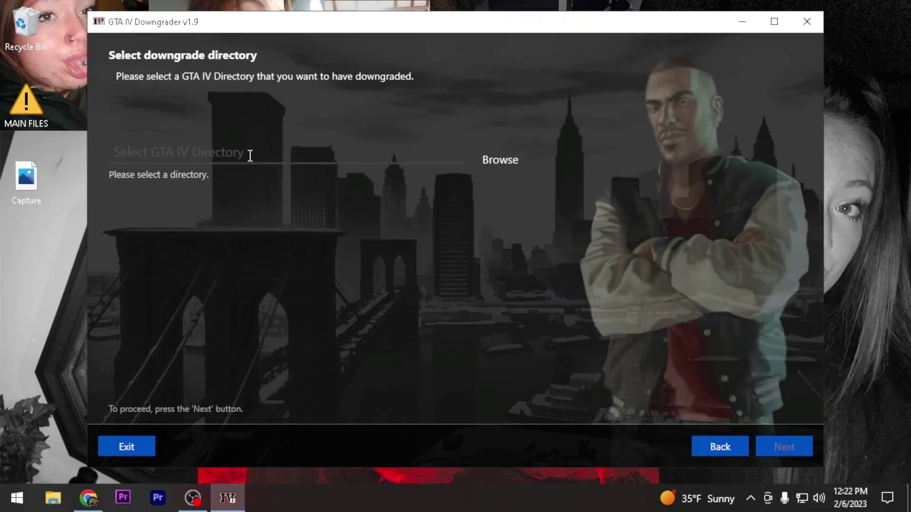
Step: Select the Steam GTAIV folder as the downgrade directory and complete the directory analysis
click(512, 158)
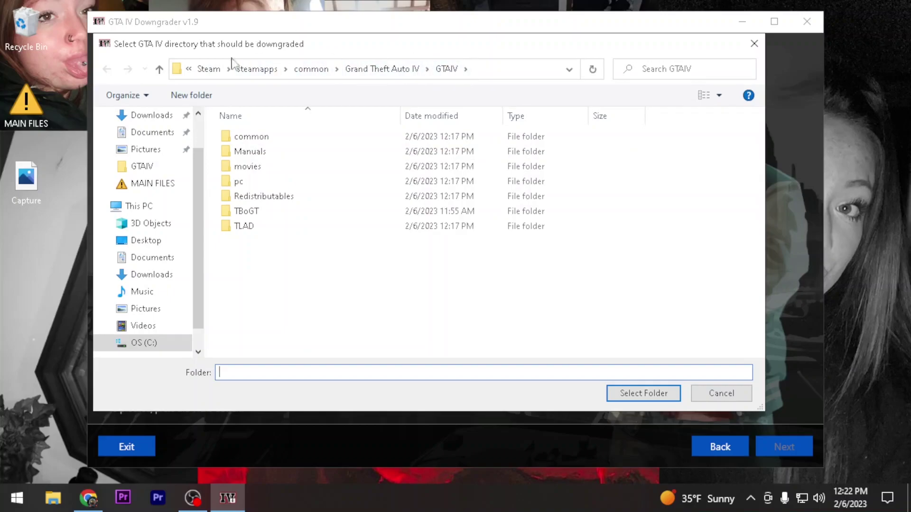
click(630, 396)
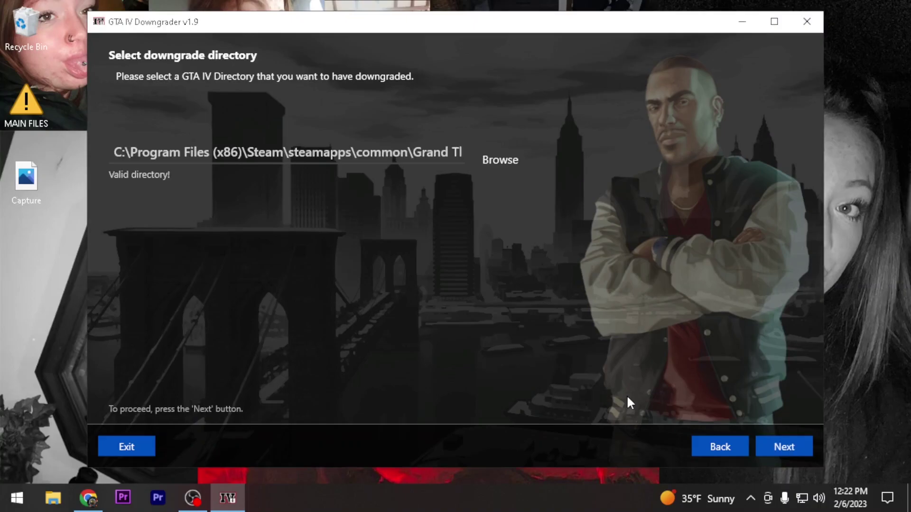
click(775, 443)
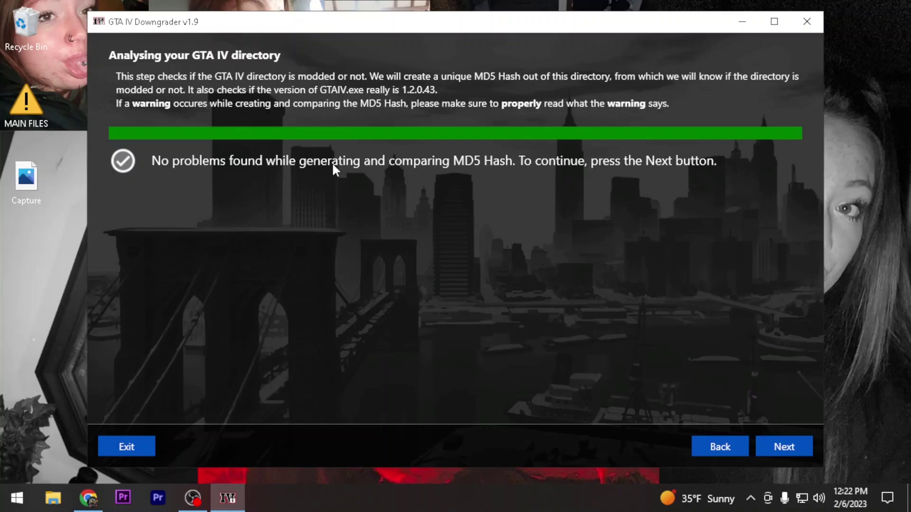
click(790, 450)
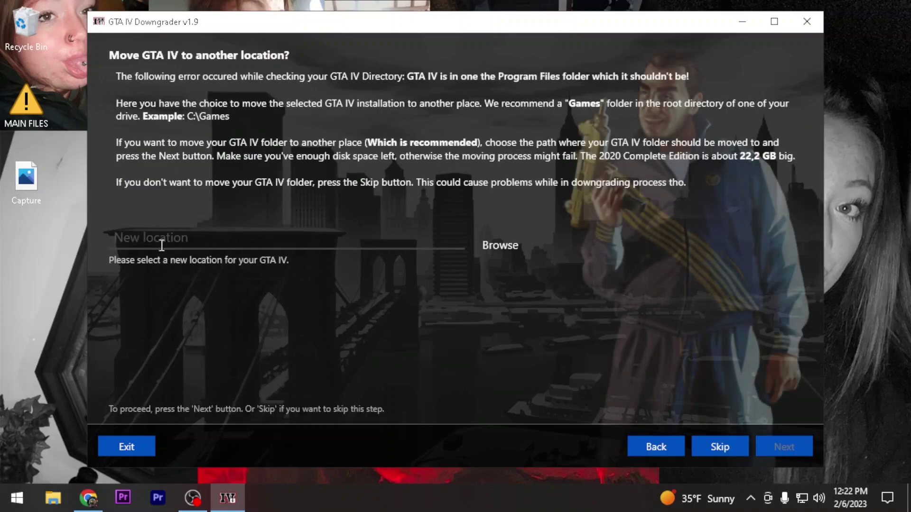
Step: Skip moving GTA IV to another location and choose version 1.0.7.0 as the downgrade target
click(721, 439)
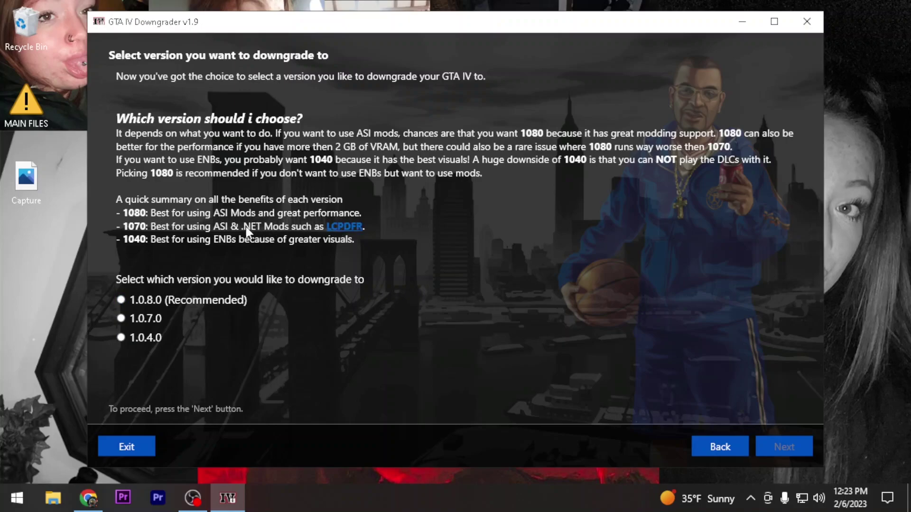
click(121, 318)
click(794, 444)
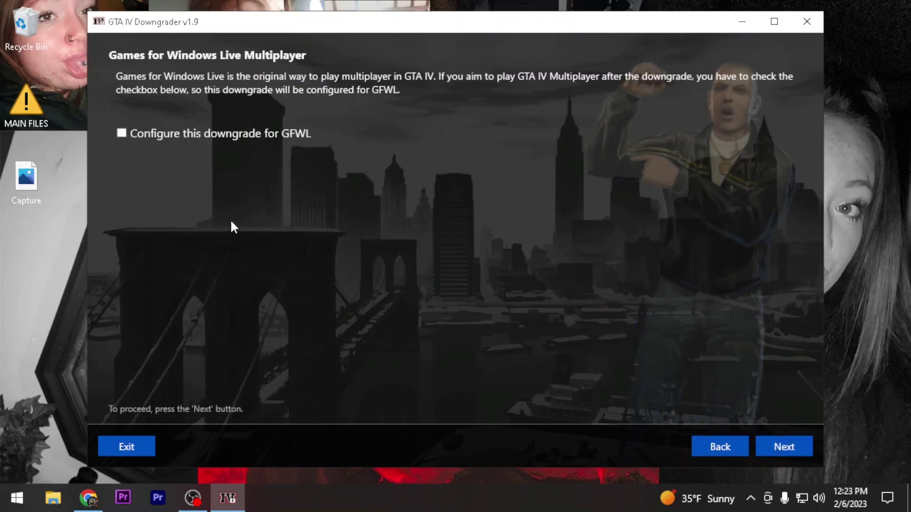